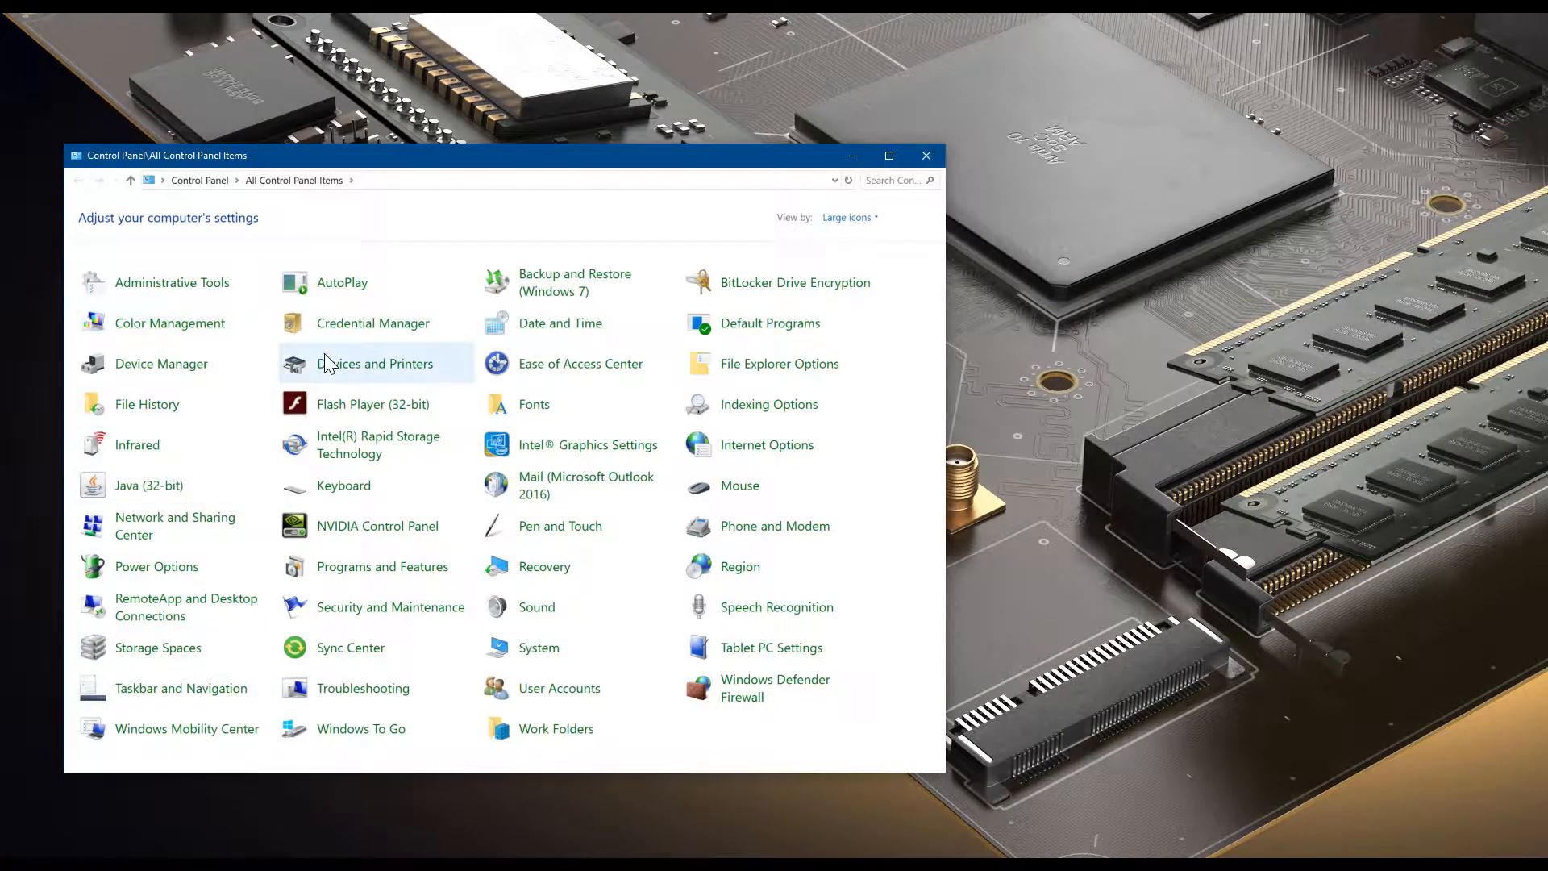
Reach the LAN Settings dialog through Internet Options' Connections page and move it into view
{"action": "left_click", "coordinate": [790, 454]}
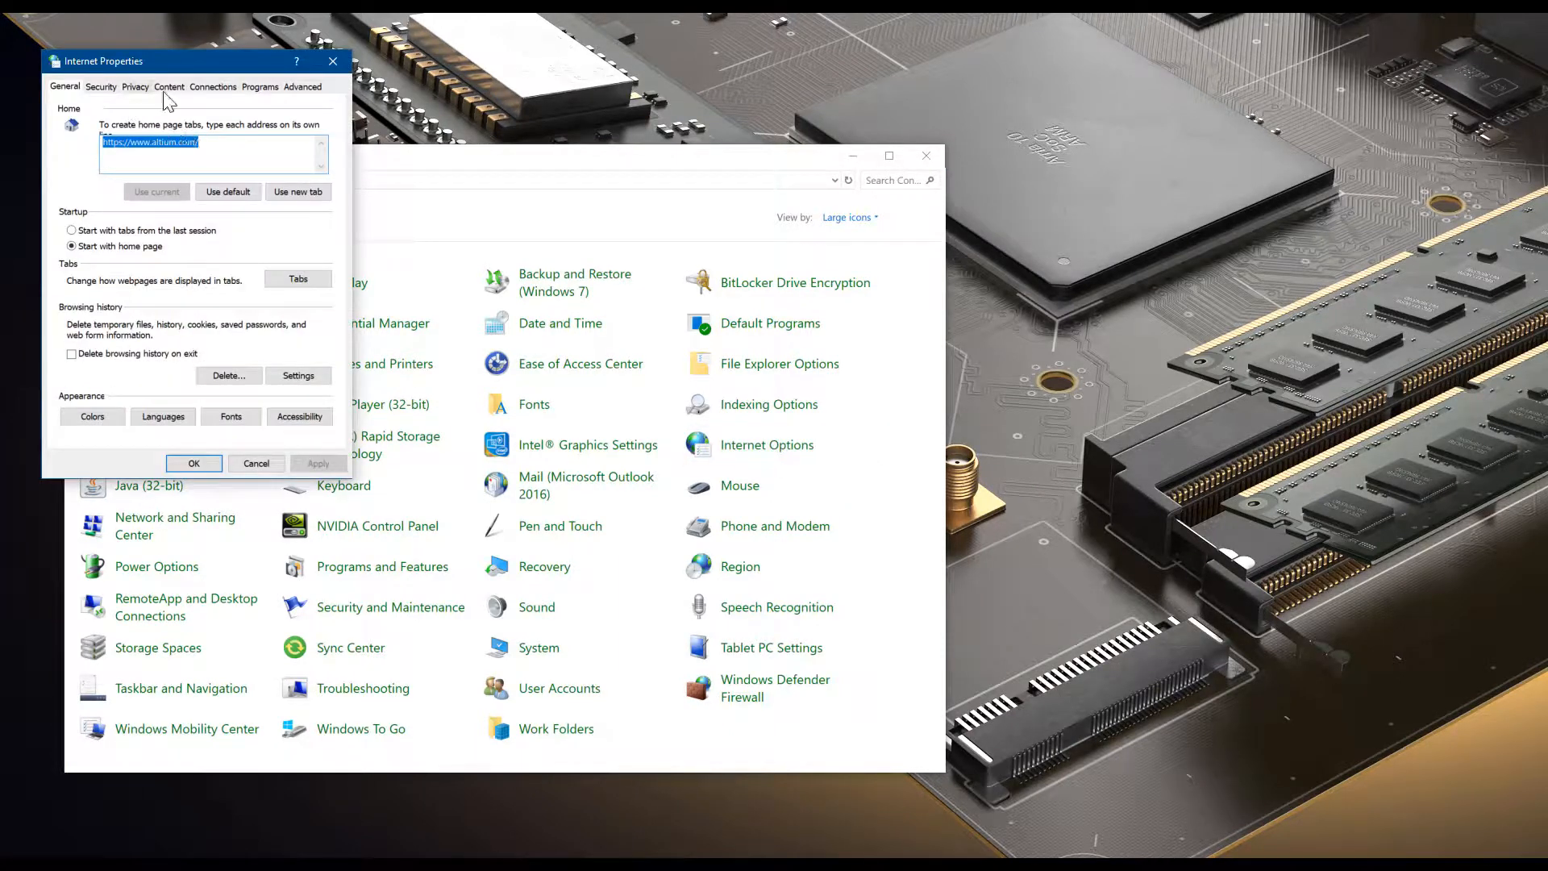
{"action": "left_click", "coordinate": [212, 87]}
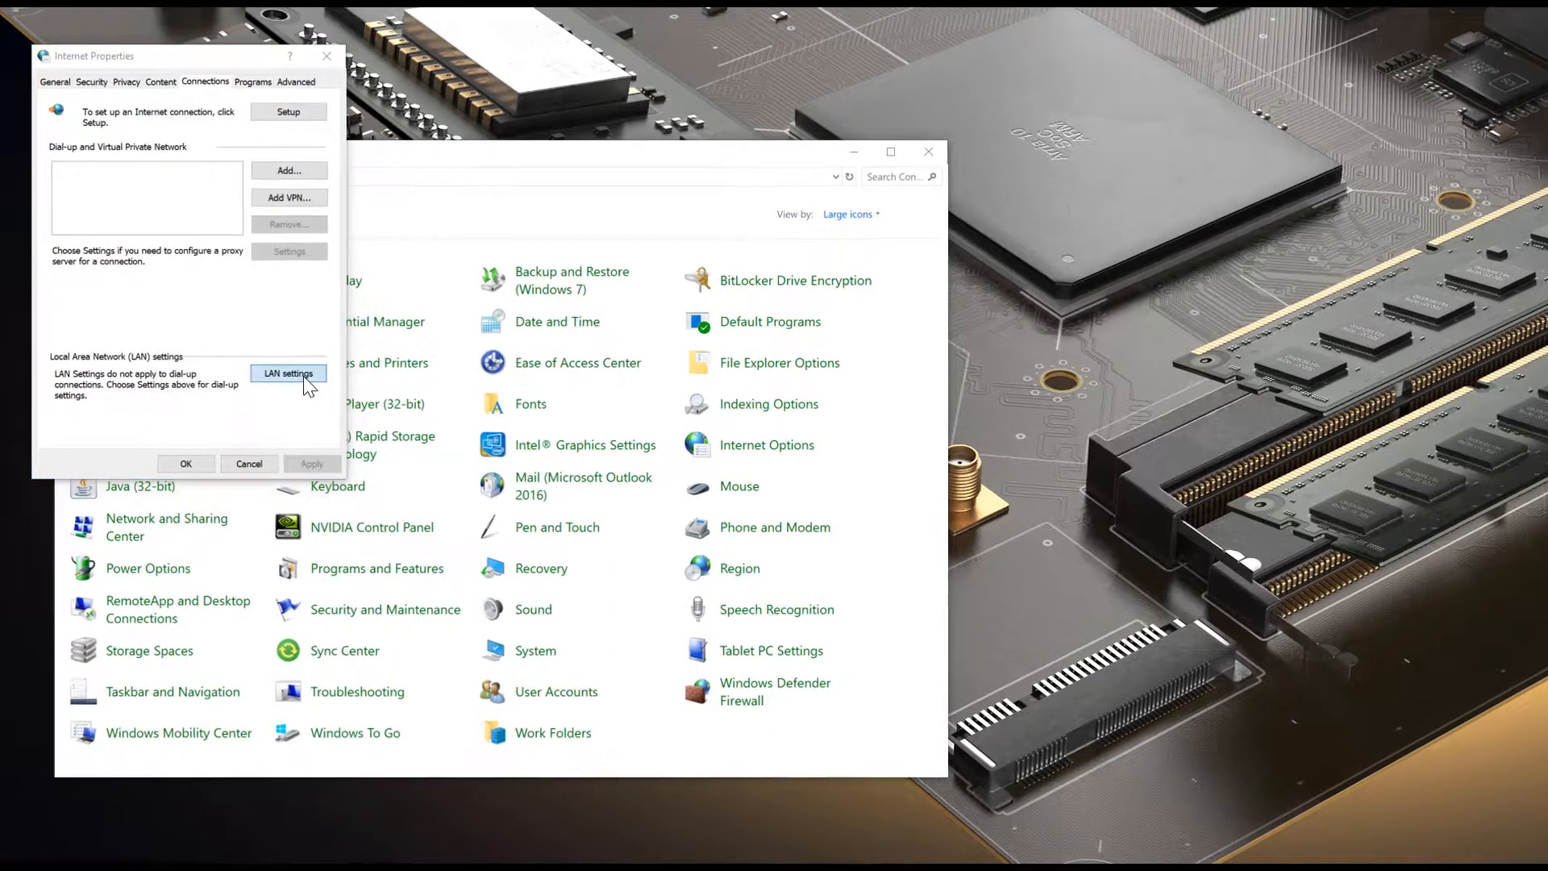
{"action": "left_click", "coordinate": [304, 376]}
{"action": "mouse_move", "coordinate": [129, 30]}
{"action": "left_mouse_down"}
{"action": "mouse_move", "coordinate": [375, 136]}
{"action": "mouse_move", "coordinate": [400, 247]}
{"action": "left_mouse_up"}
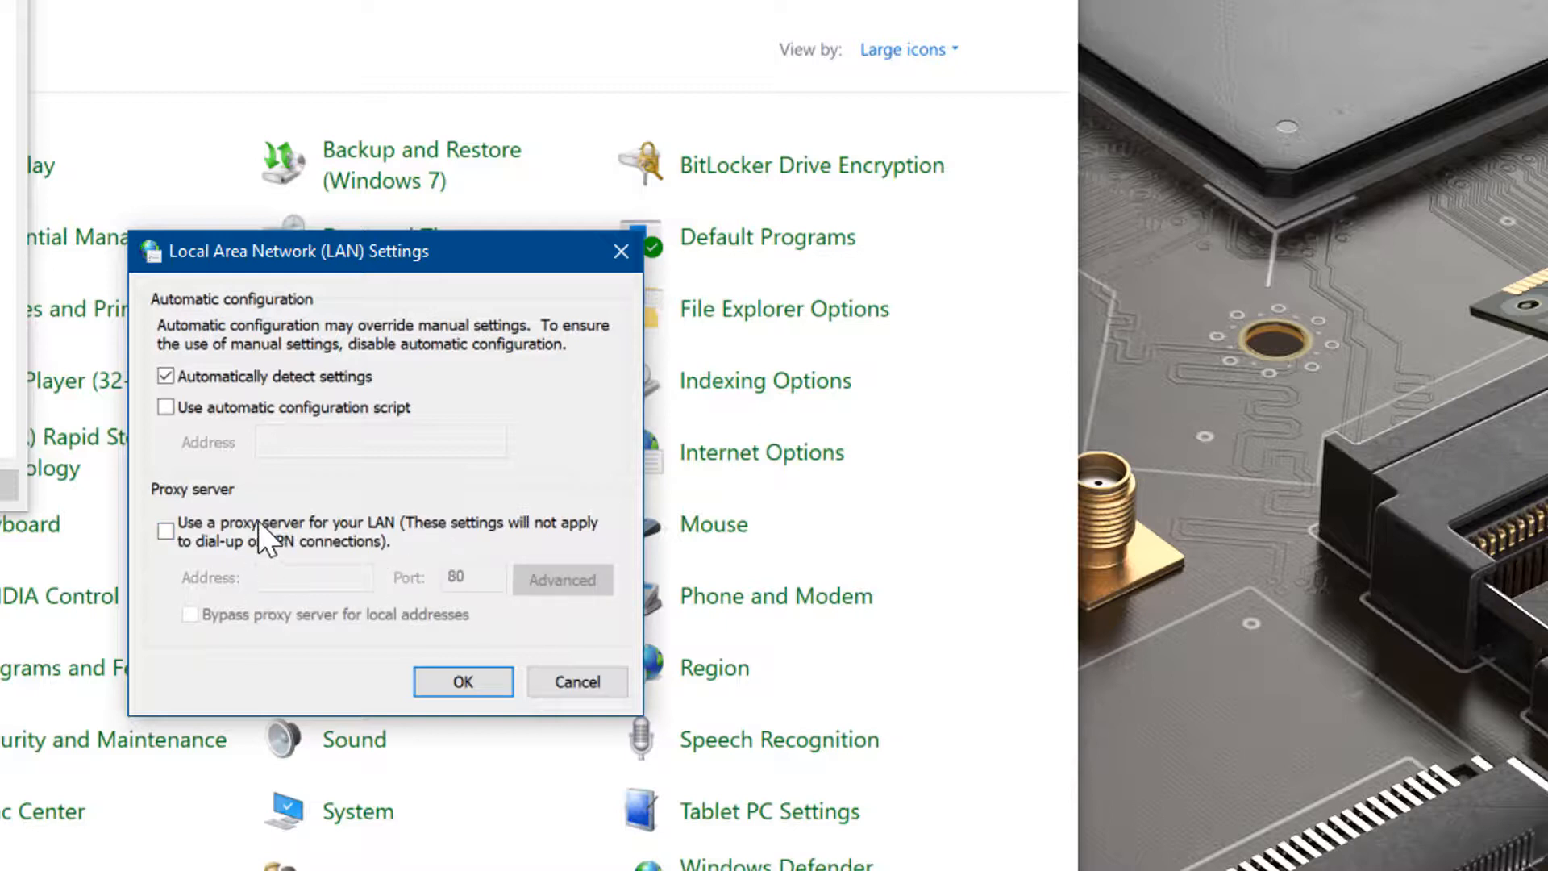
Enable the automatic configuration script and set its address to file:/c:/proxy
{"action": "left_click", "coordinate": [183, 407]}
{"action": "left_click", "coordinate": [327, 441]}
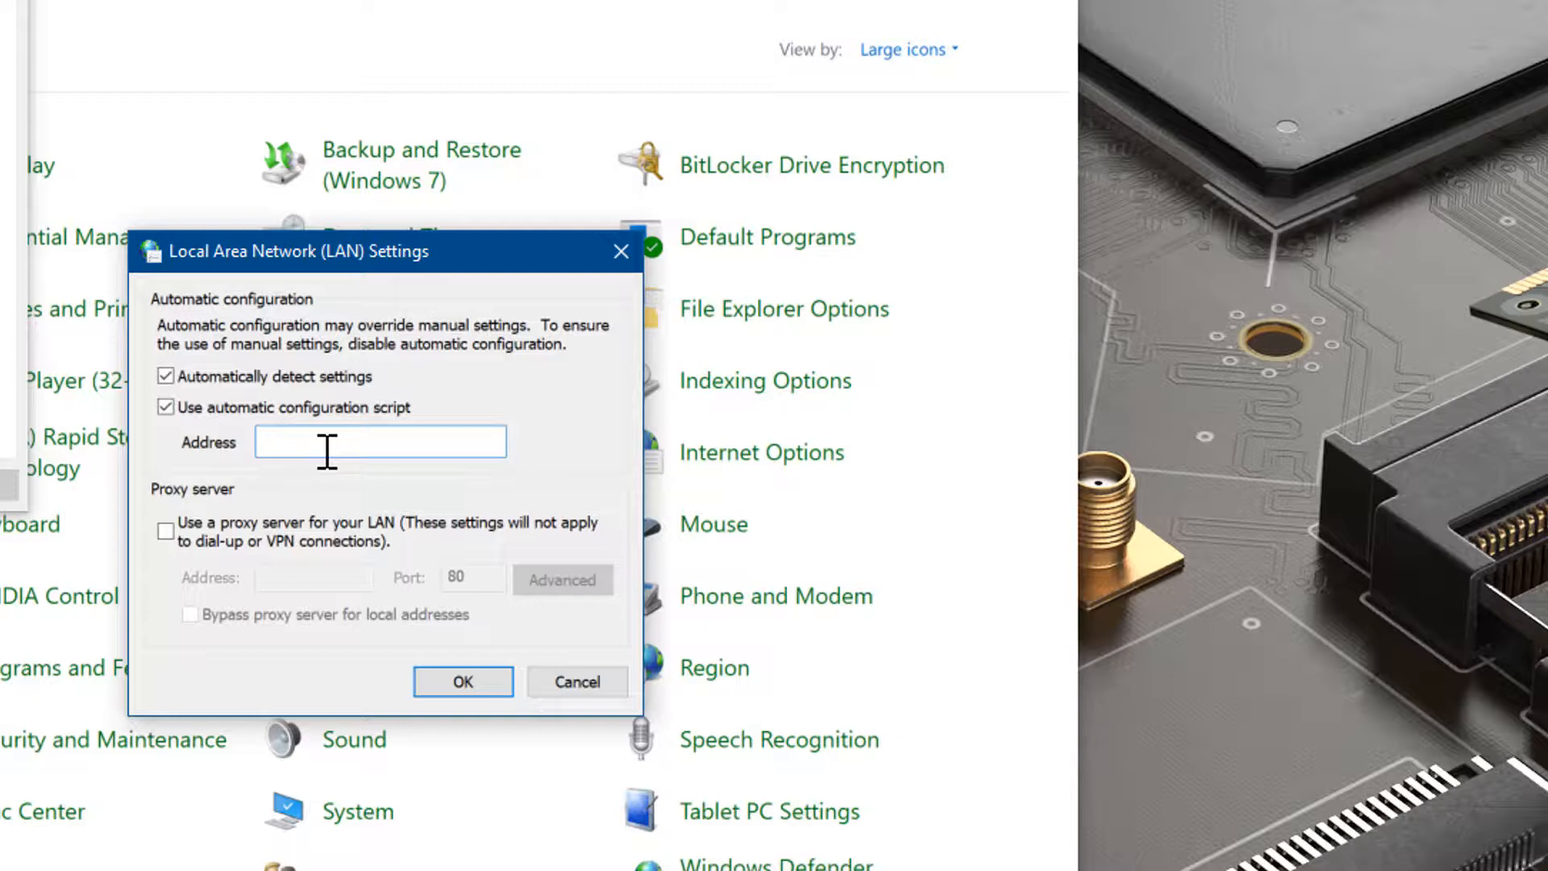
{"action": "type", "text": "file"}
{"action": "type", "text": ":/"}
{"action": "type", "text": "c"}
{"action": "type", "text": ":/"}
{"action": "type", "text": "pr"}
{"action": "type", "text": "oxy.pac .js or .dat"}
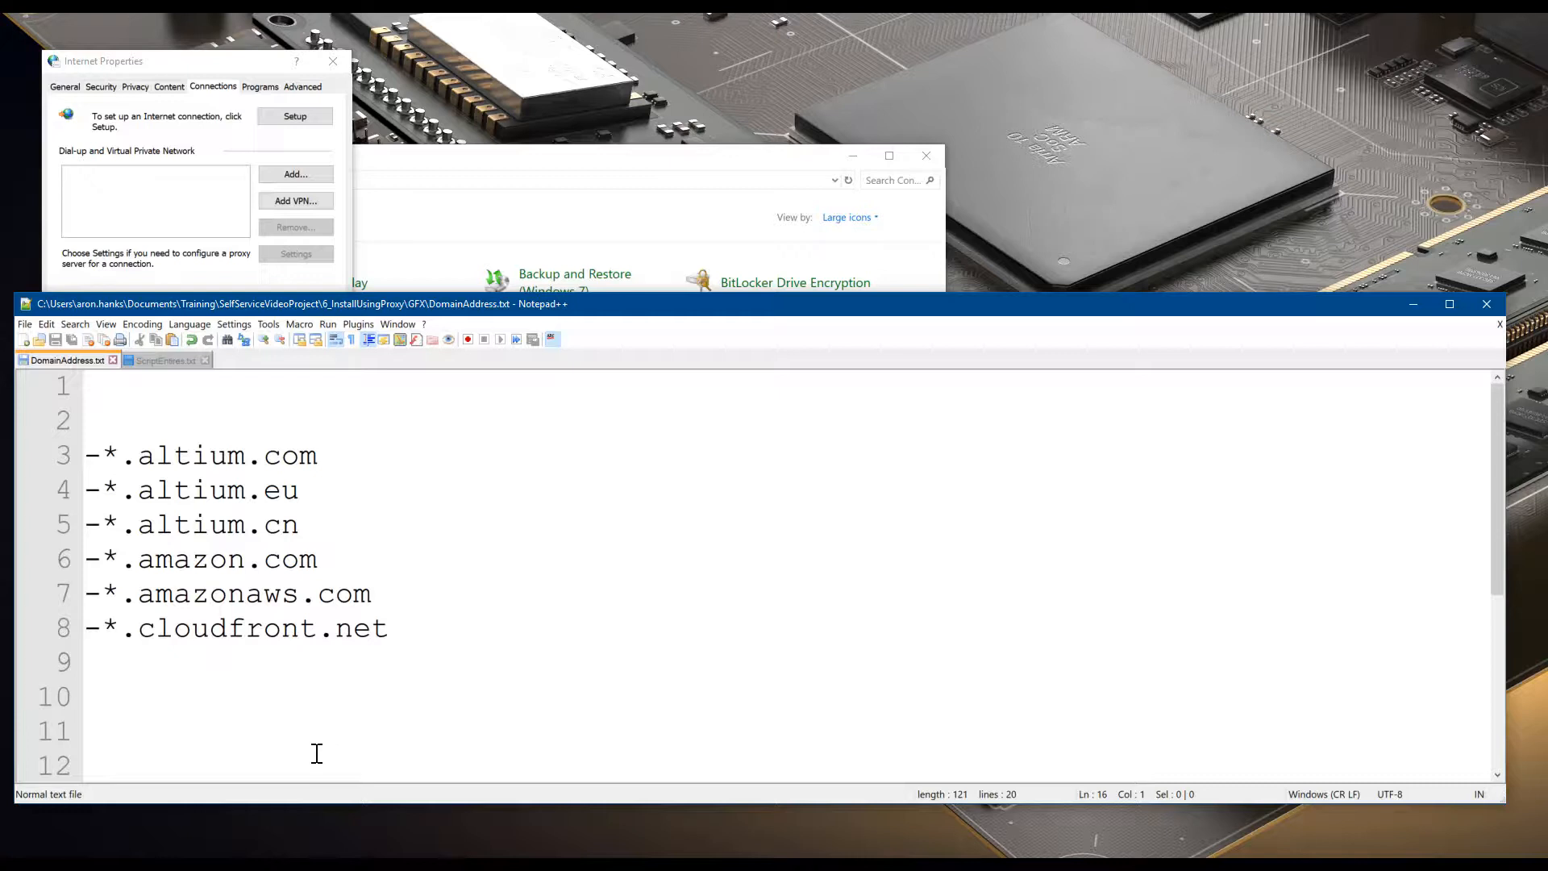
Show ScriptEntries.txt with the shExpMatch rules returning DIRECT for Altium, CloudFront and AWS
{"action": "left_click", "coordinate": [164, 364]}
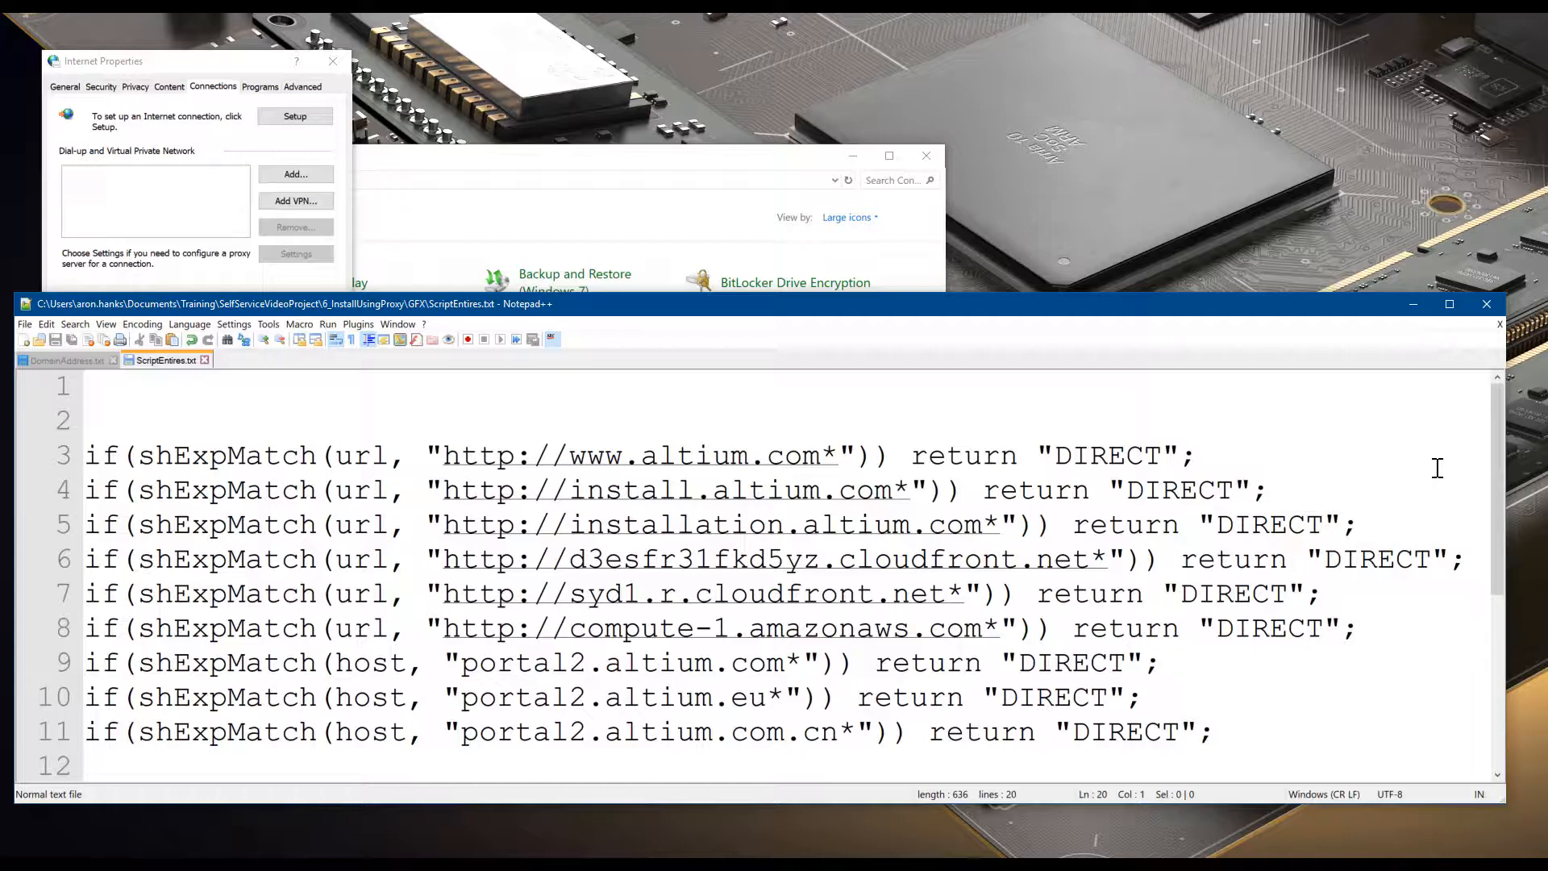
Switch the LAN to proxy server 10.10.10.2 port 808, with the script and auto-detect off, and apply
{"action": "left_click", "coordinate": [1415, 304]}
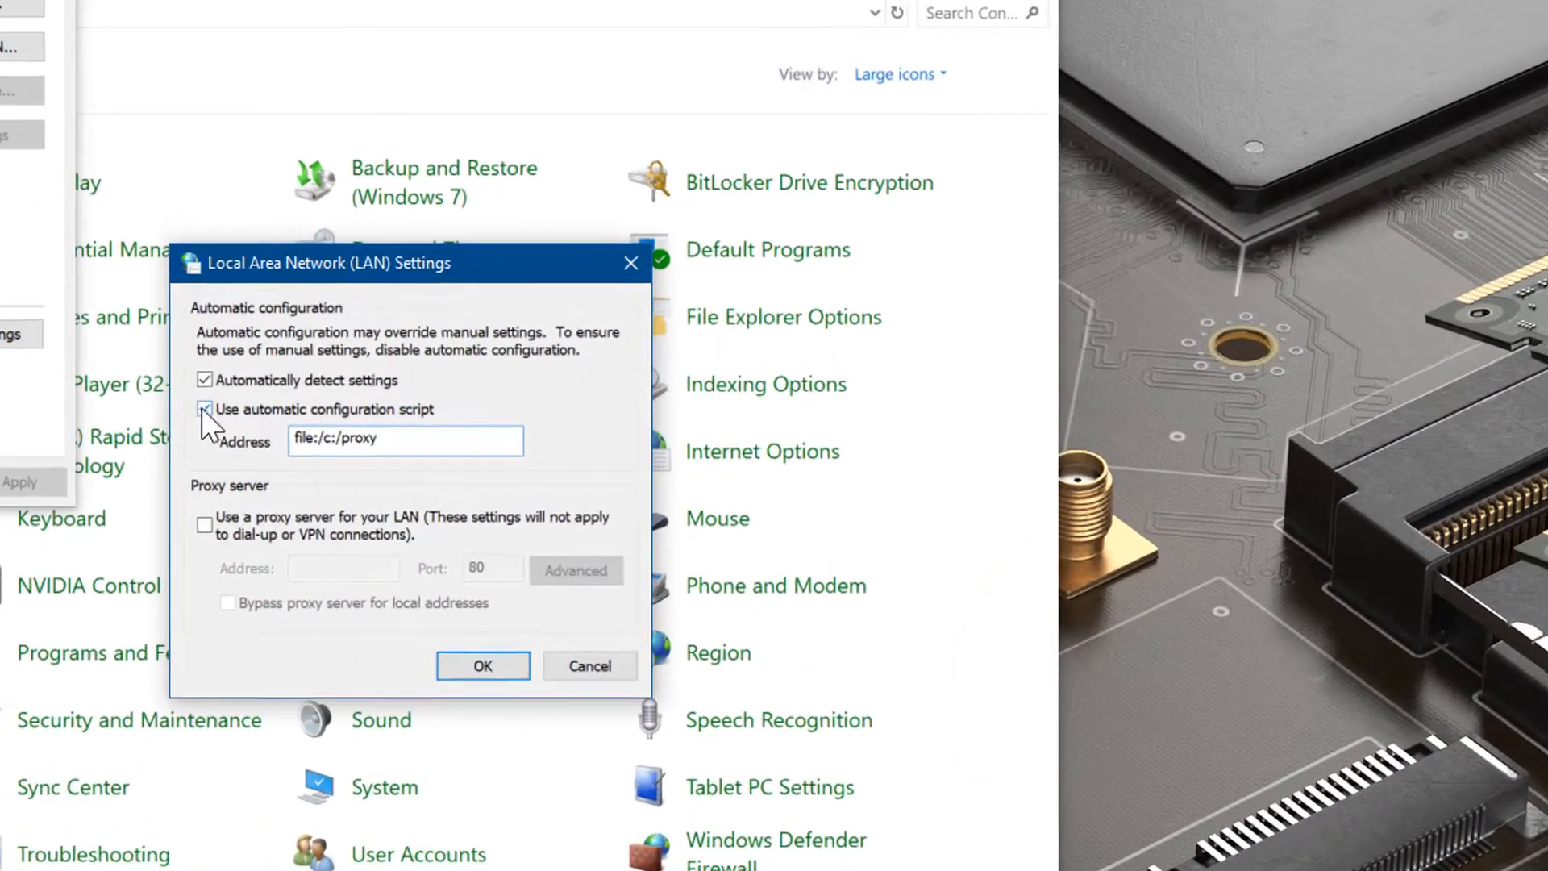
{"action": "left_click", "coordinate": [353, 415]}
{"action": "left_click", "coordinate": [175, 529]}
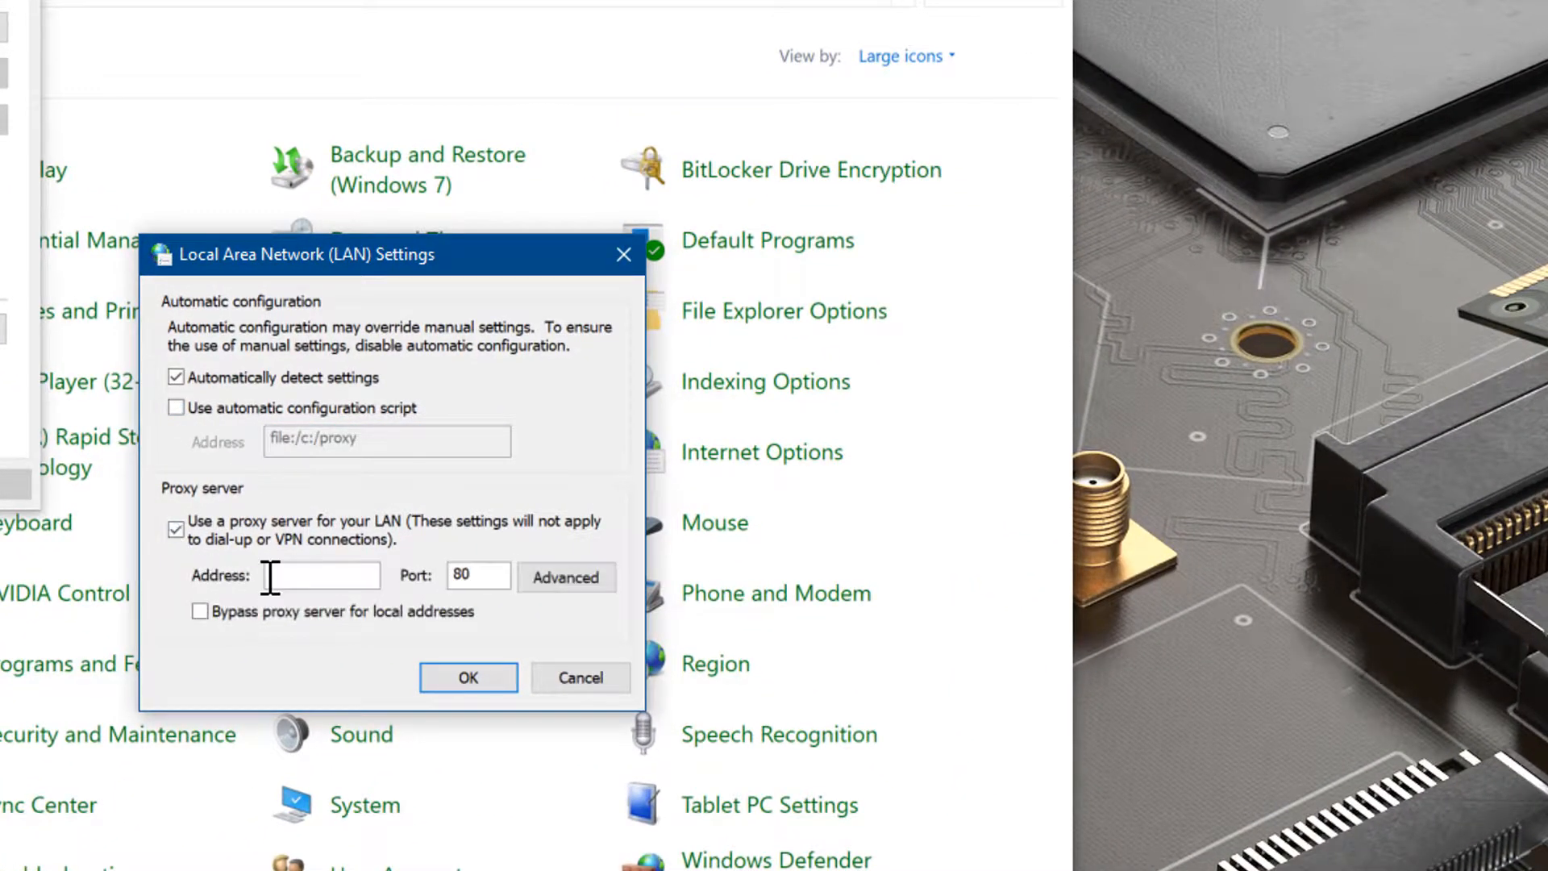
{"action": "left_click", "coordinate": [321, 575]}
{"action": "type", "text": "10.10"}
{"action": "type", "text": ".10"}
{"action": "type", "text": ".10.2"}
{"action": "left_click", "coordinate": [475, 576]}
{"action": "type", "text": "8"}
{"action": "left_click", "coordinate": [177, 378]}
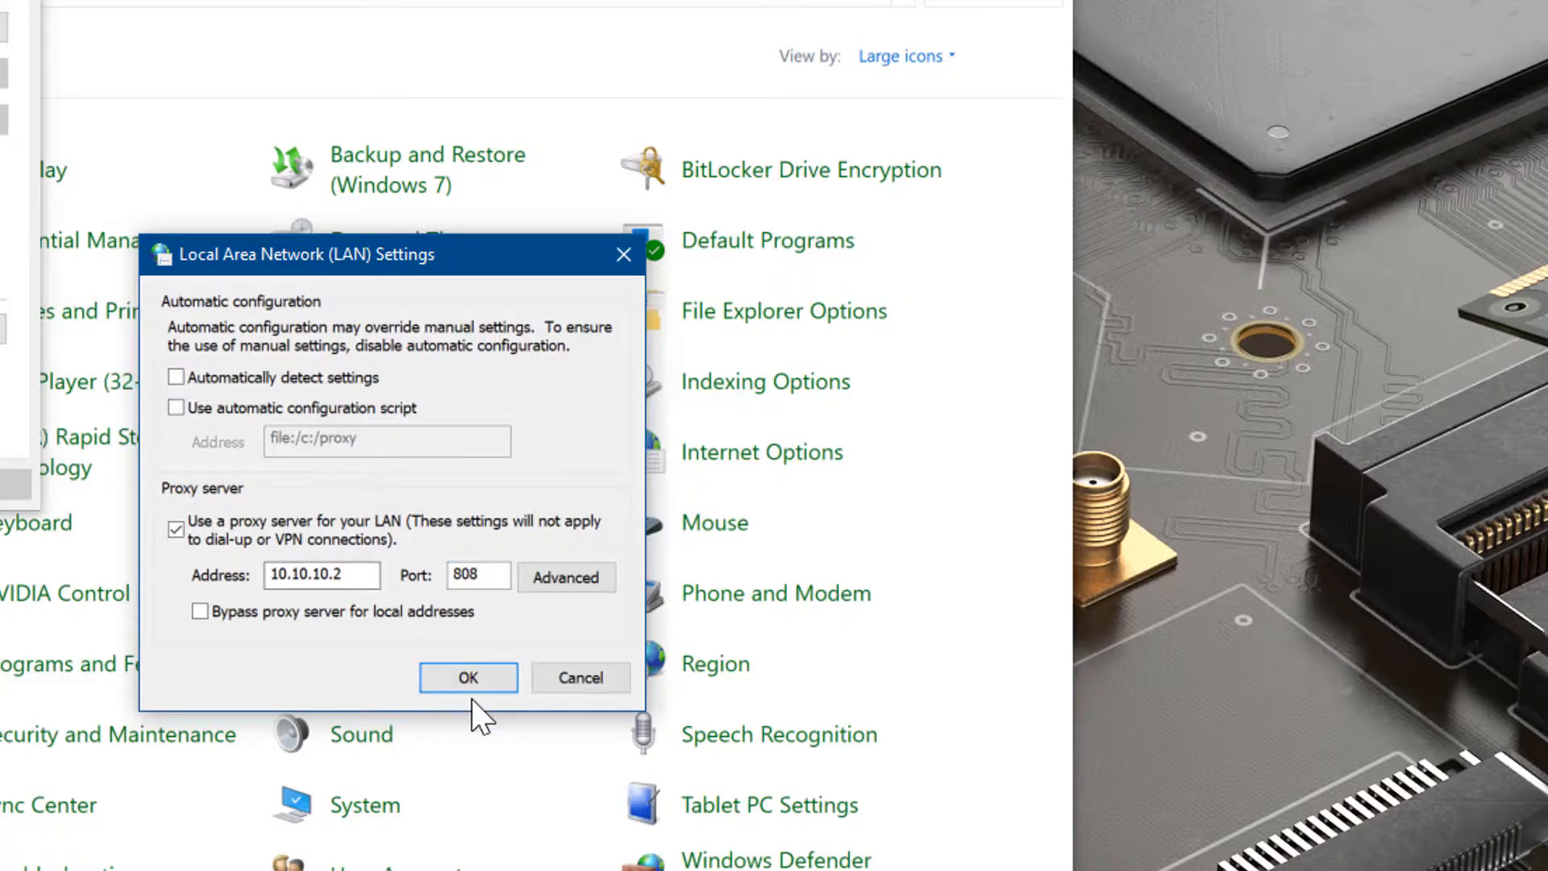
{"action": "left_click", "coordinate": [468, 677]}
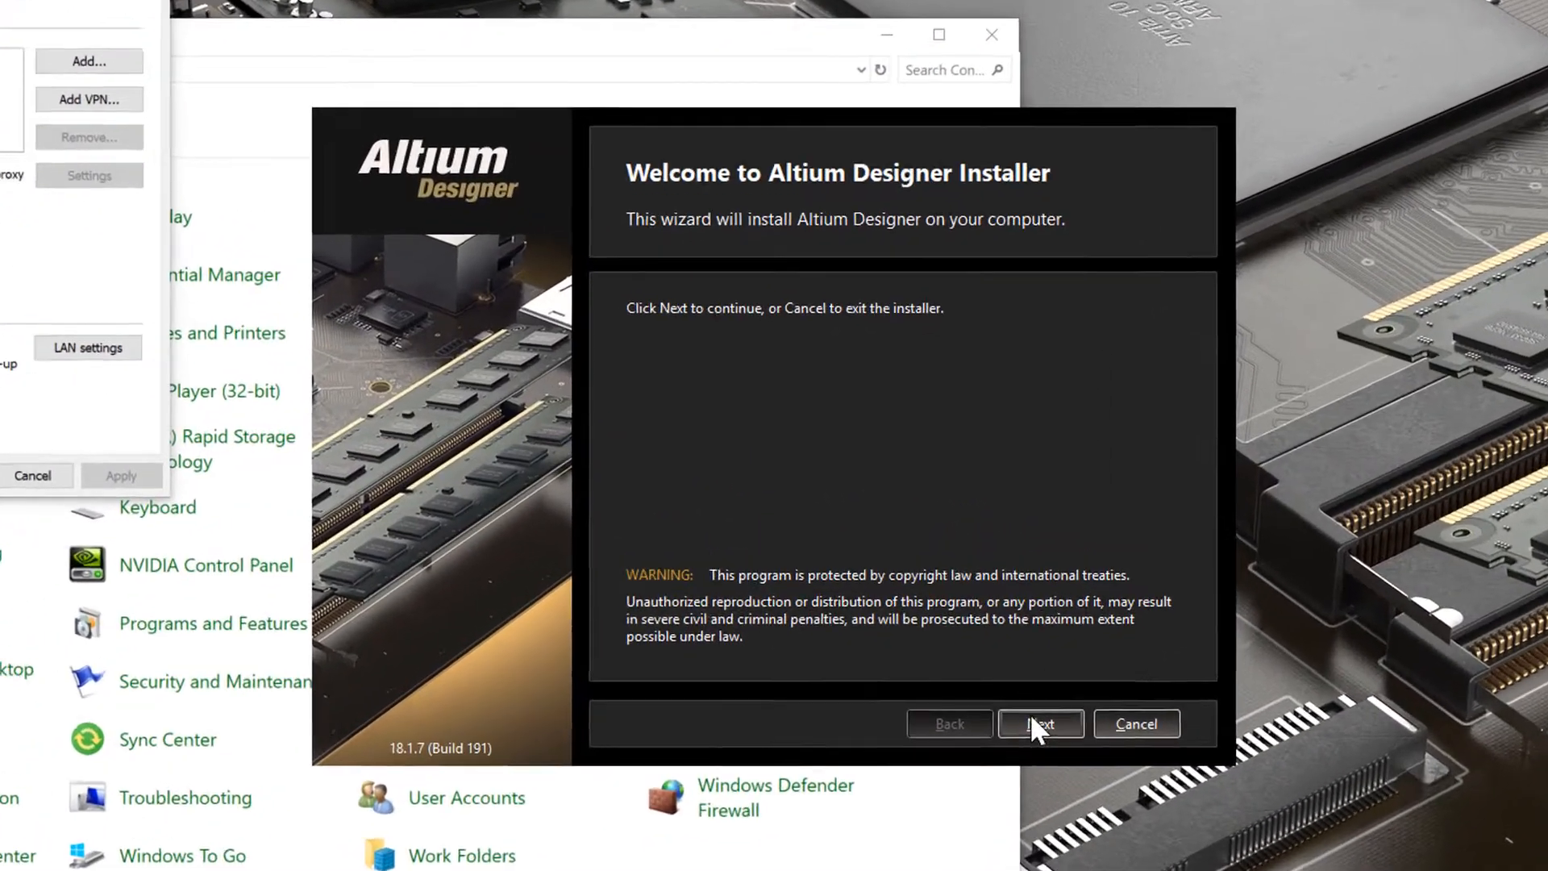
Advance to the License Agreement and confirm in Advanced settings the installer uses HTTP proxy 10.10.10.2:808
{"action": "left_click", "coordinate": [973, 652]}
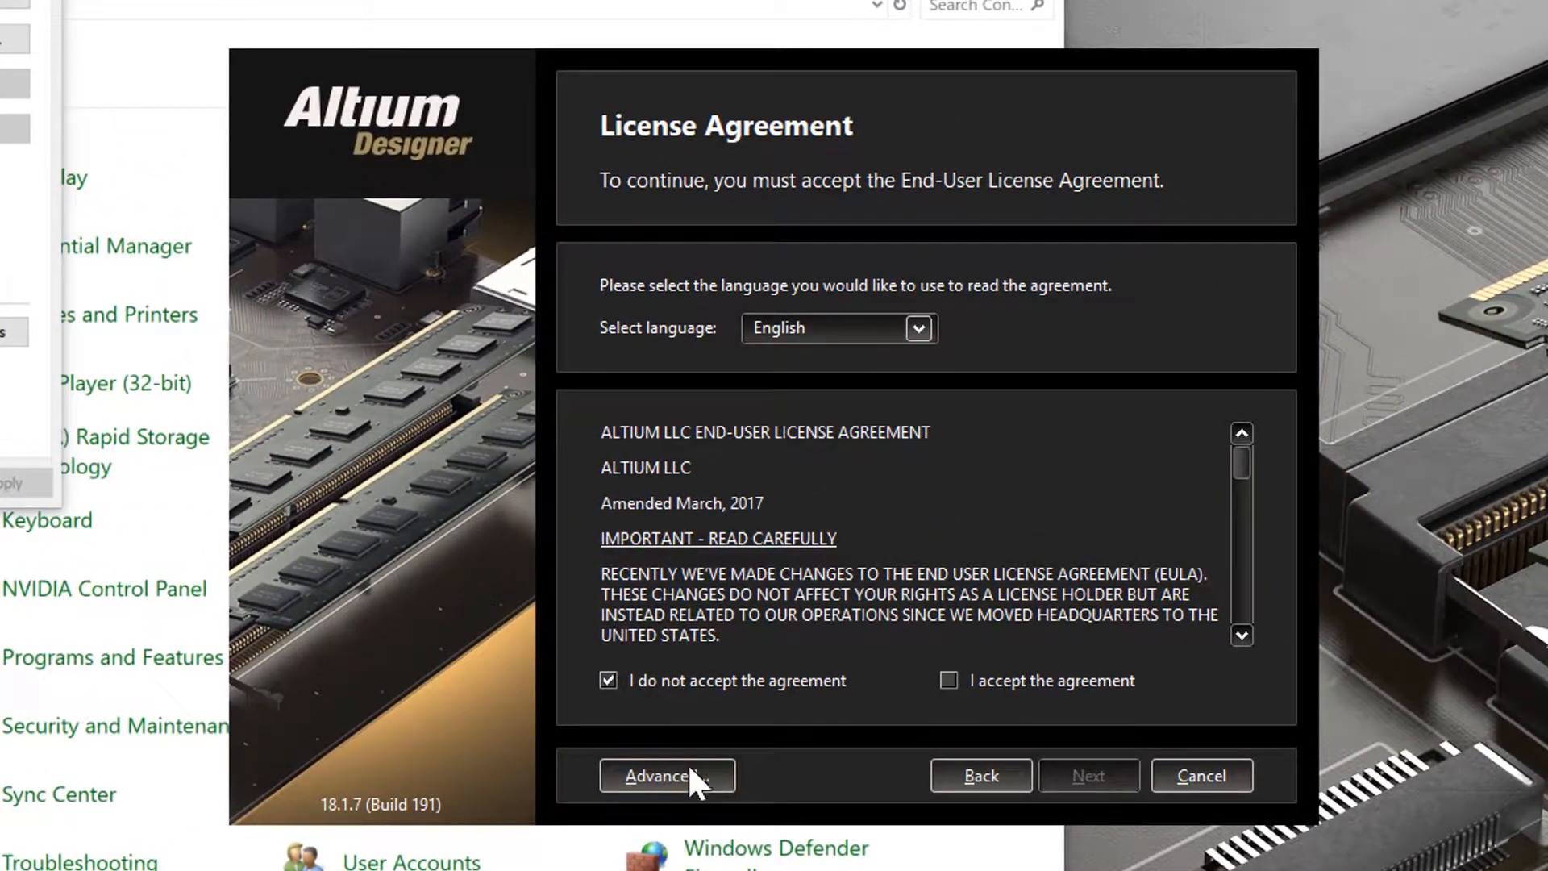
{"action": "left_click", "coordinate": [693, 772]}
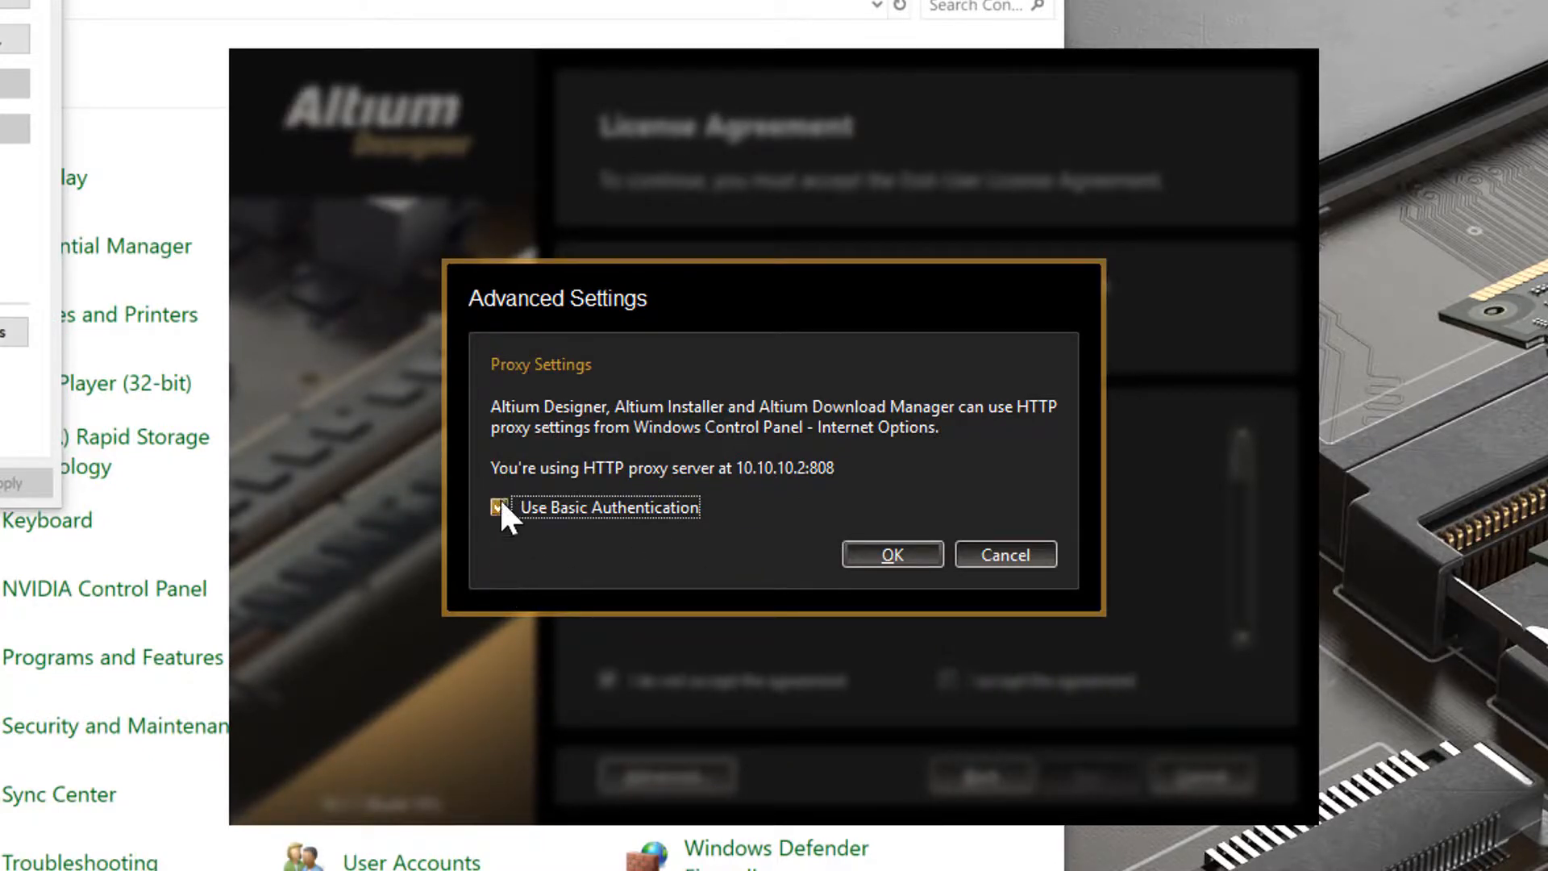
{"action": "left_click", "coordinate": [887, 556]}
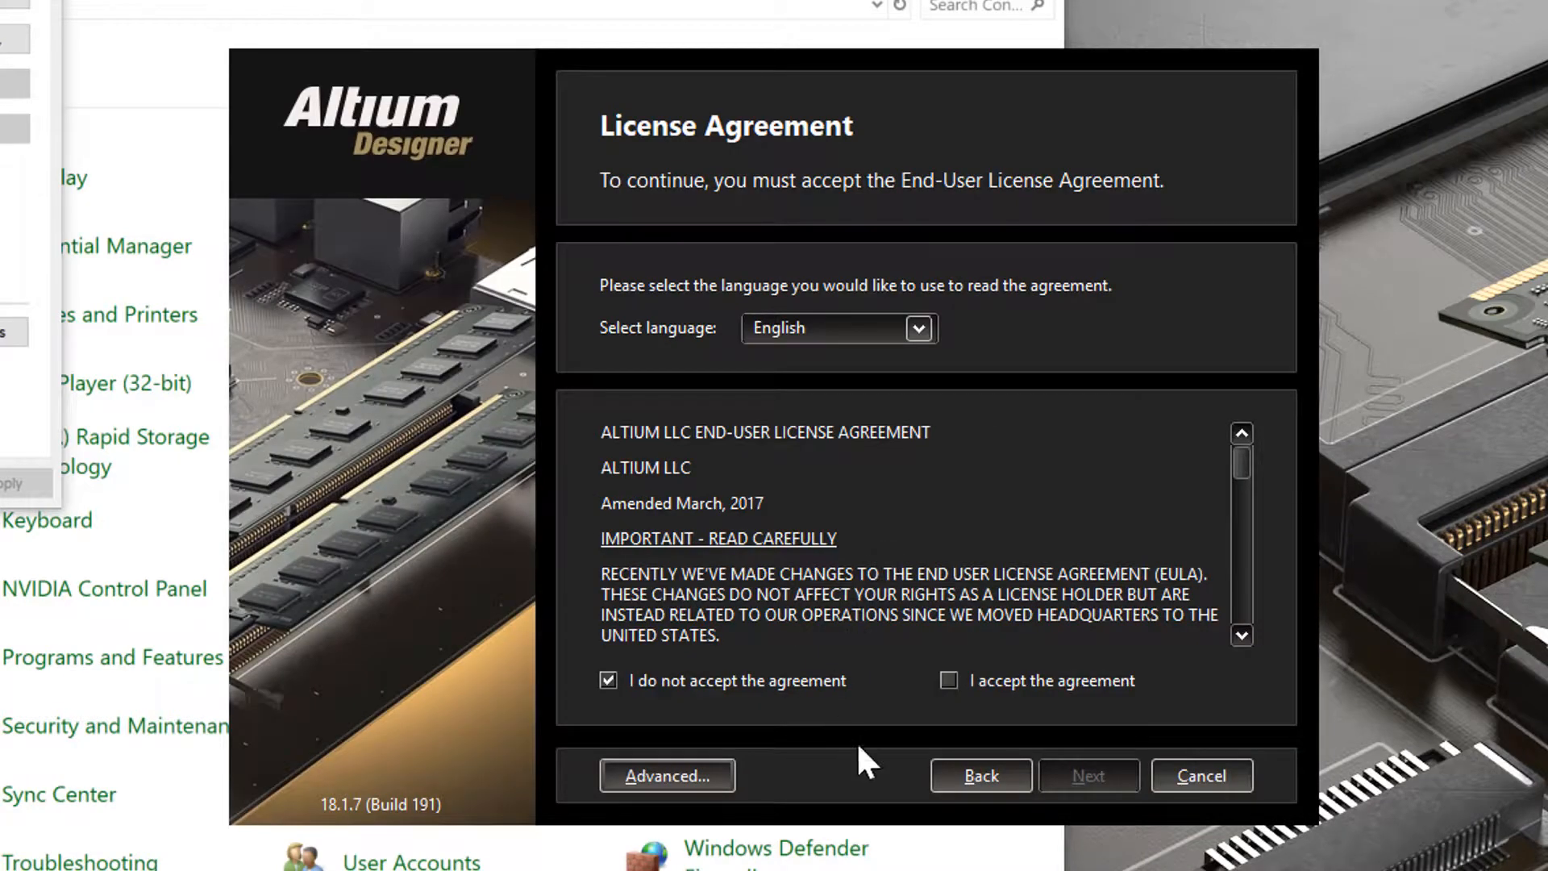